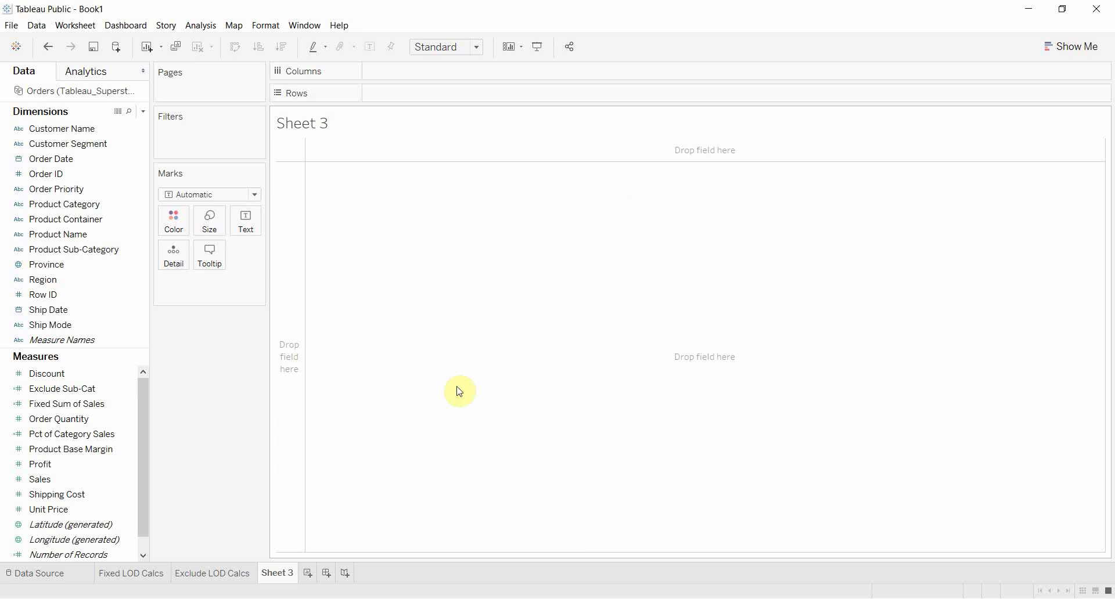
- Build a text table of SUM(Sales) with Product Category and Product Sub-Category on Rows
{"action": "left_click_drag", "start_coordinate": [99, 219], "coordinate": [397, 94]}
{"action": "left_click_drag", "start_coordinate": [82, 249], "coordinate": [517, 100]}
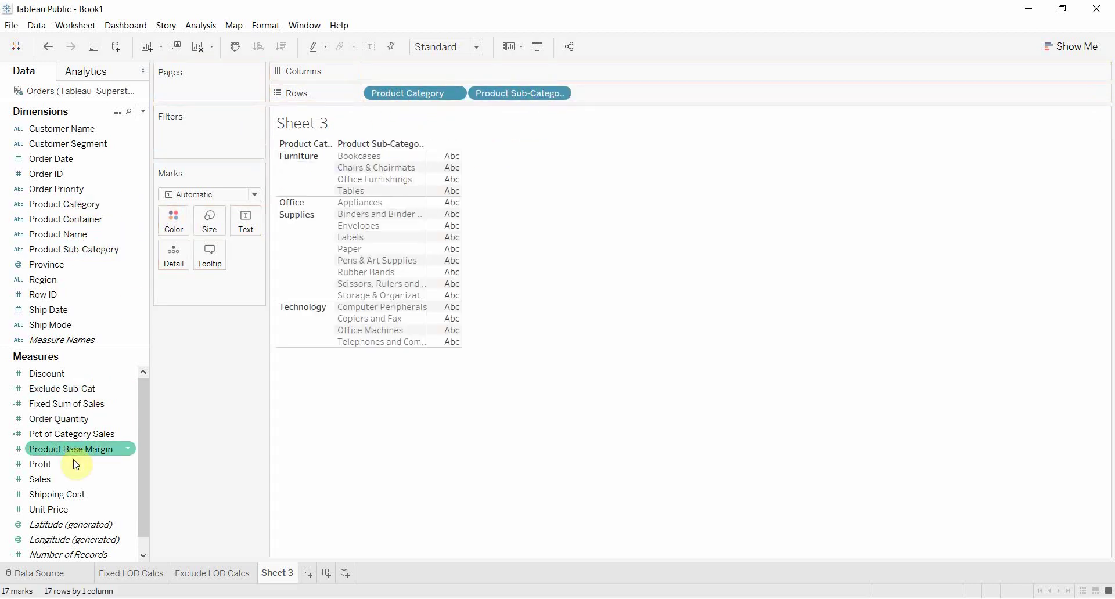
{"action": "left_click_drag", "start_coordinate": [70, 473], "coordinate": [448, 238]}
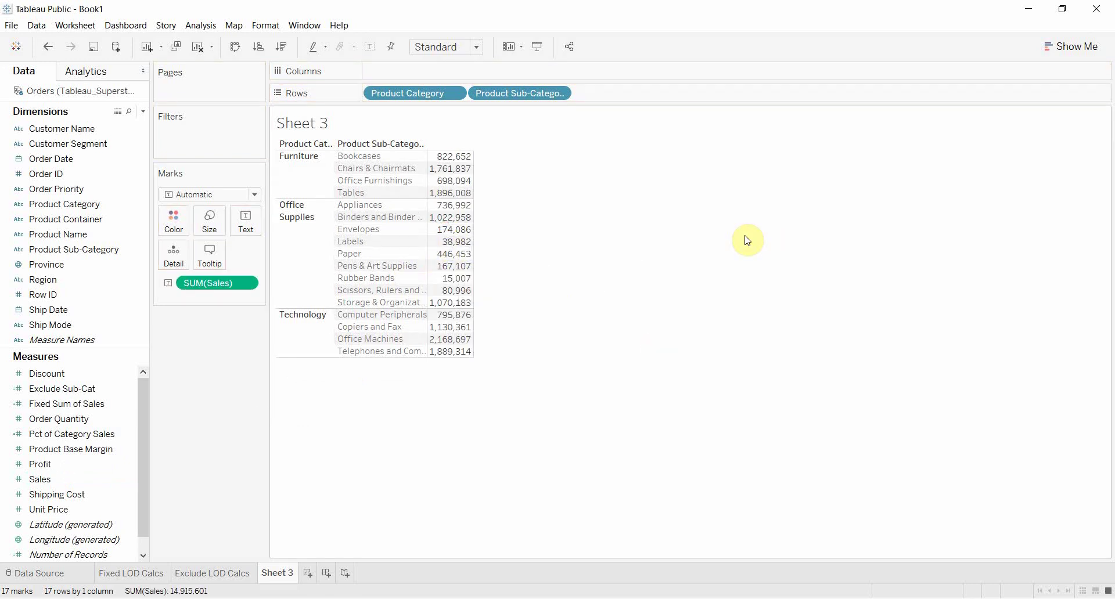
- Start a calculated field with formula {INCLUDE [Product Sub-Category] : SUM([Sales])}, name typed as 'Include Sun-Cat'
{"action": "left_click", "coordinate": [143, 111]}
{"action": "left_click", "coordinate": [125, 122]}
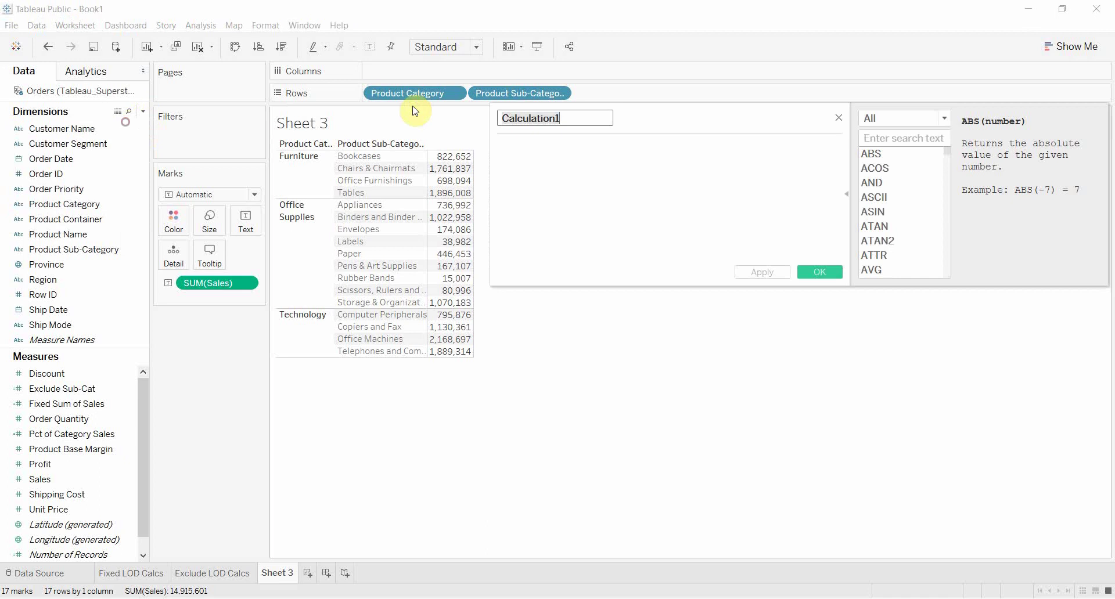
{"action": "type", "text": "In"}
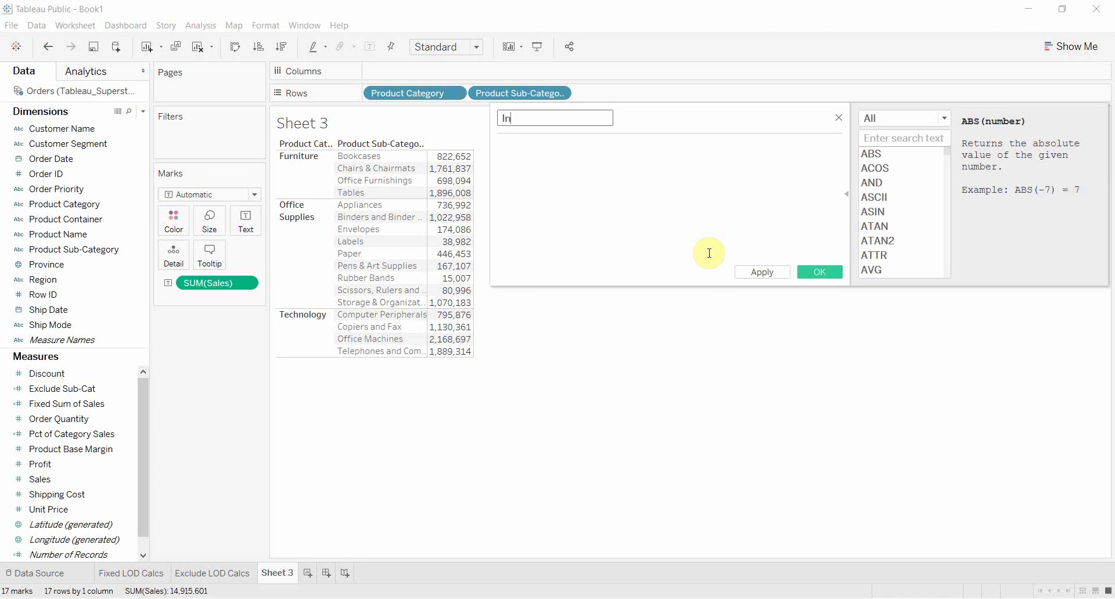
{"action": "type", "text": "clude Sun-Cat"}
{"action": "key", "text": "Tab"}
{"action": "type", "text": "{"}
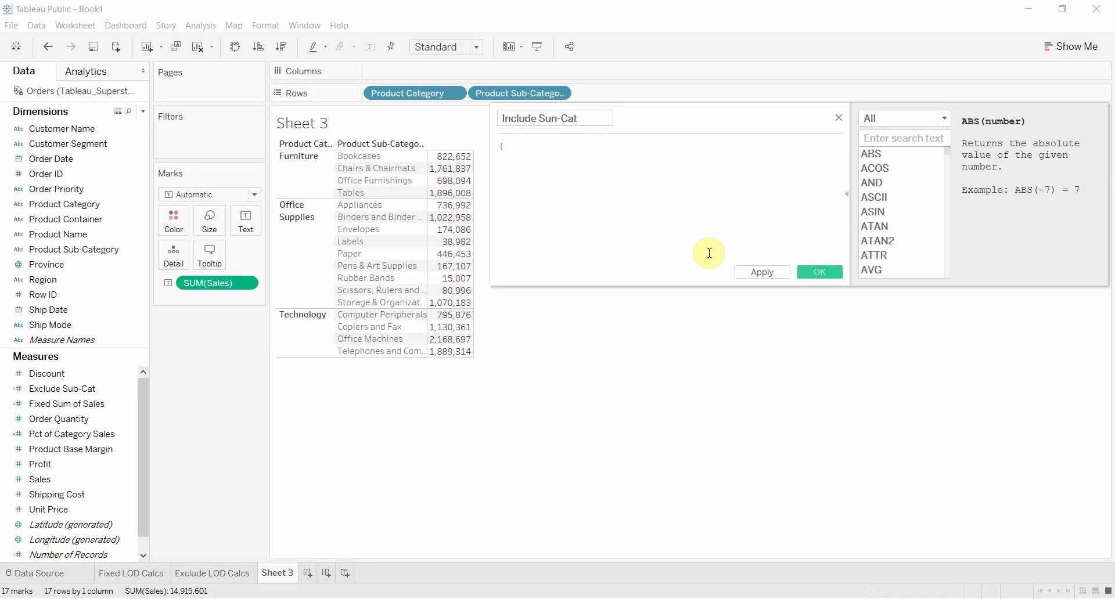
{"action": "type", "text": "INCLUDE "}
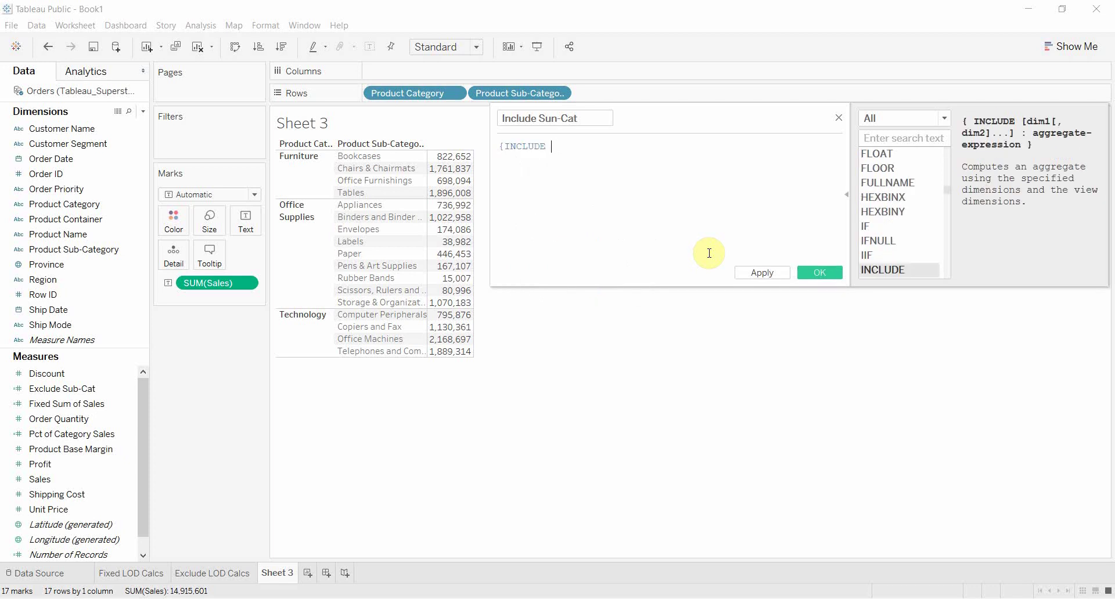
{"action": "type", "text": "prod"}
{"action": "key", "text": "Down"}
{"action": "key", "text": "Down"}
{"action": "key", "text": "Down"}
{"action": "key", "text": "Down"}
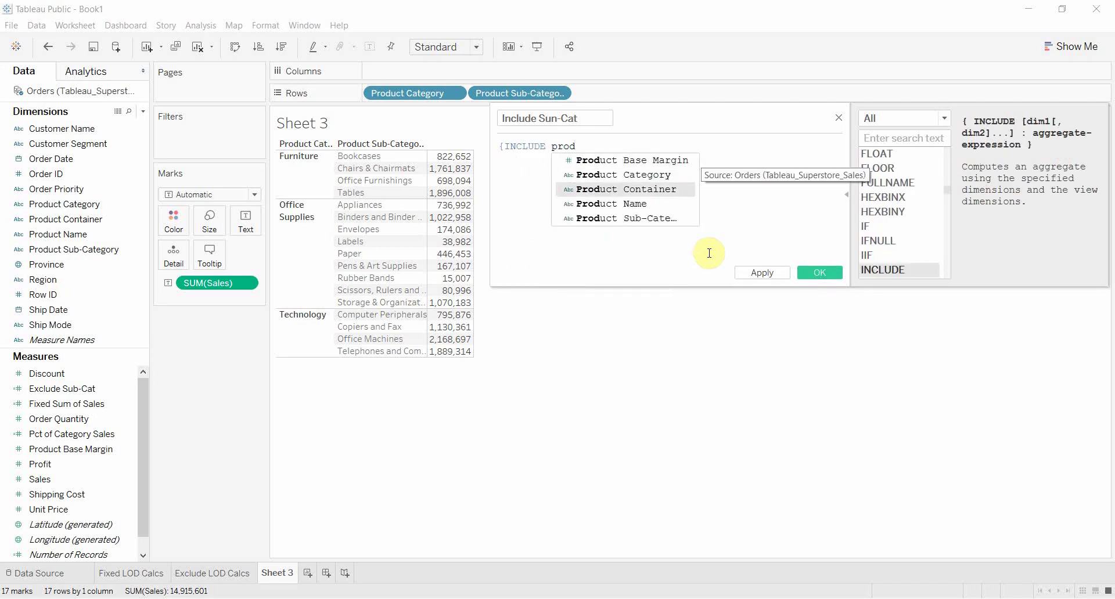
{"action": "key", "text": "Return"}
{"action": "type", "text": ": su"}
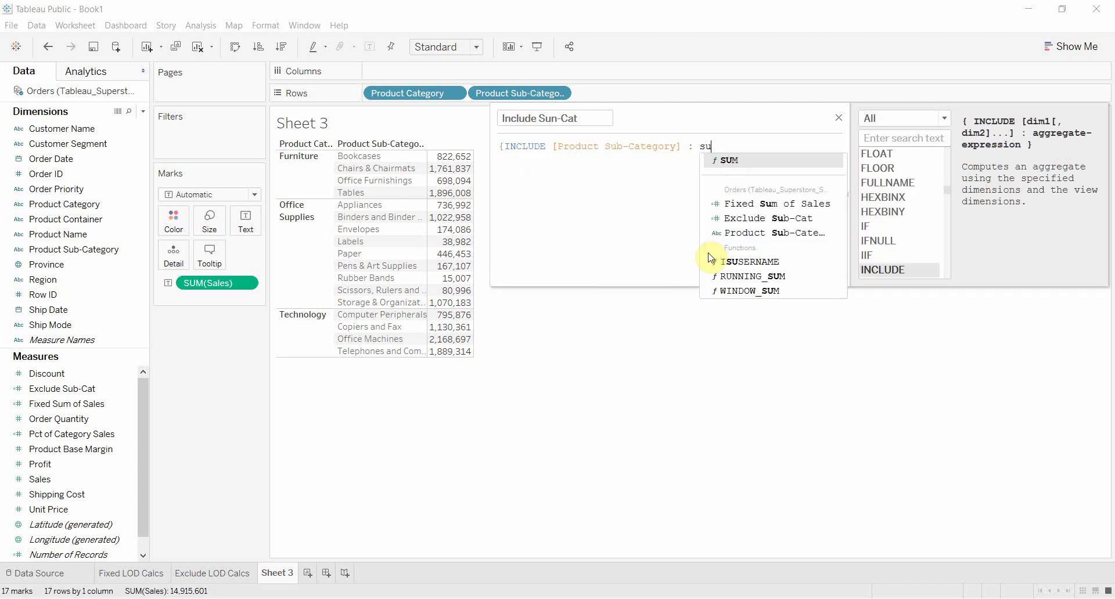
{"action": "type", "text": "m(sales)"}
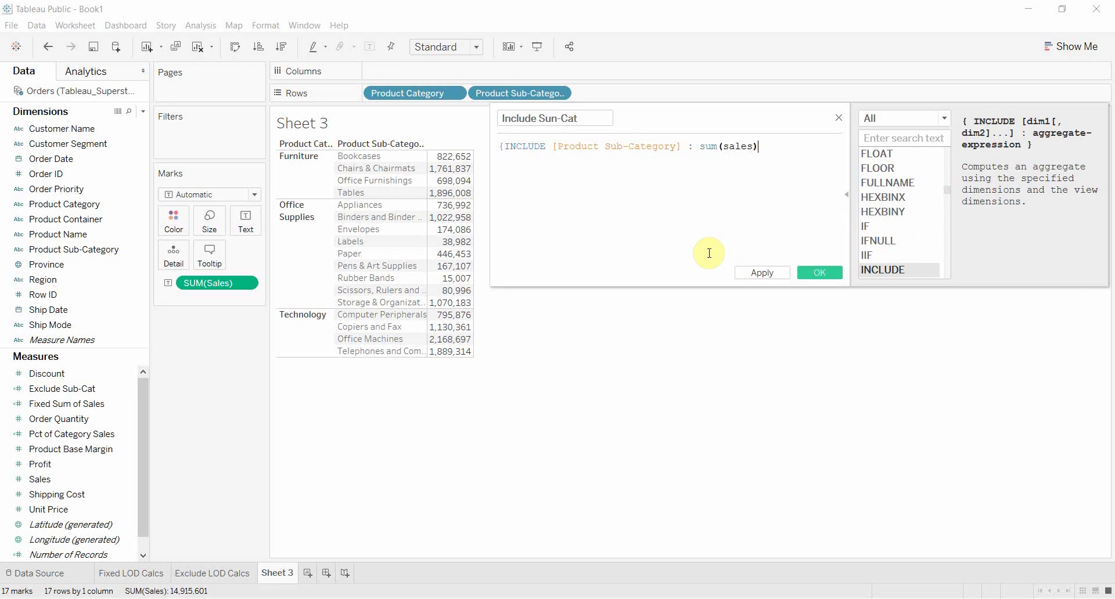
- Correct the field name to 'Include Sub-Cat' and replace the sales text with the Sales field
{"action": "left_click", "coordinate": [813, 272]}
{"action": "key", "text": "BackSpace"}
{"action": "type", "text": "b"}
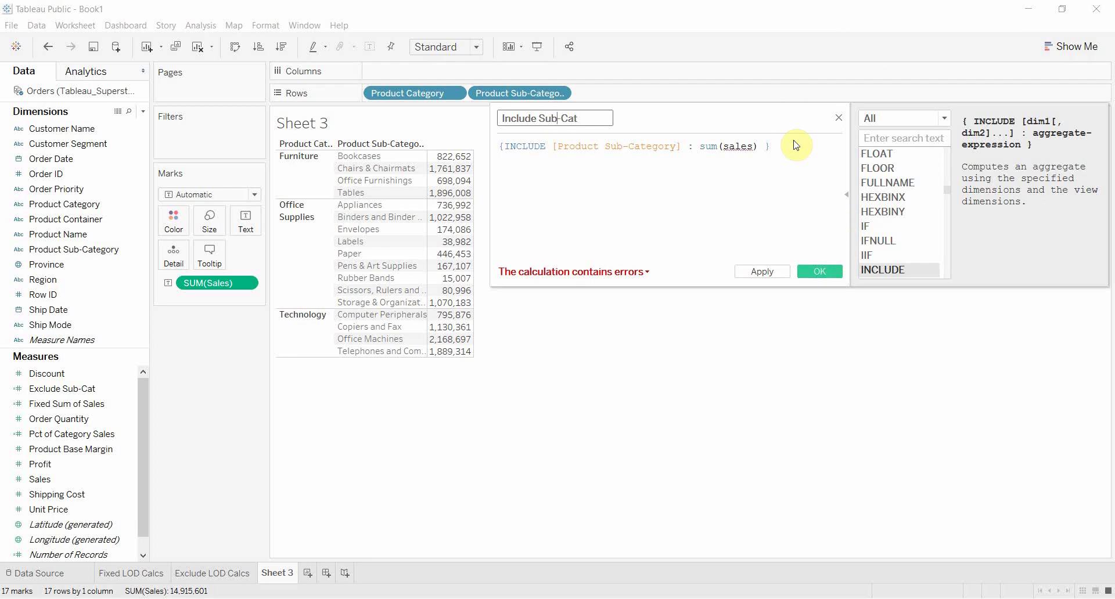
{"action": "left_click", "coordinate": [736, 147]}
{"action": "key", "text": "BackSpace"}
{"action": "key", "text": "Return"}
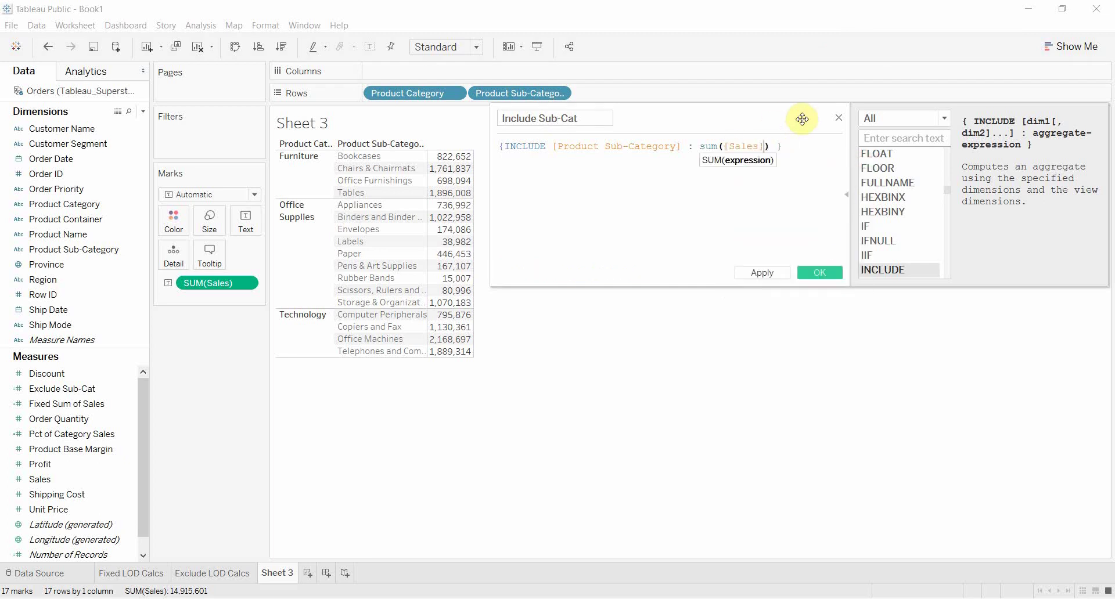
- Save Include Sub-Cat and place it beside Sales as a second value column
{"action": "left_click", "coordinate": [817, 271]}
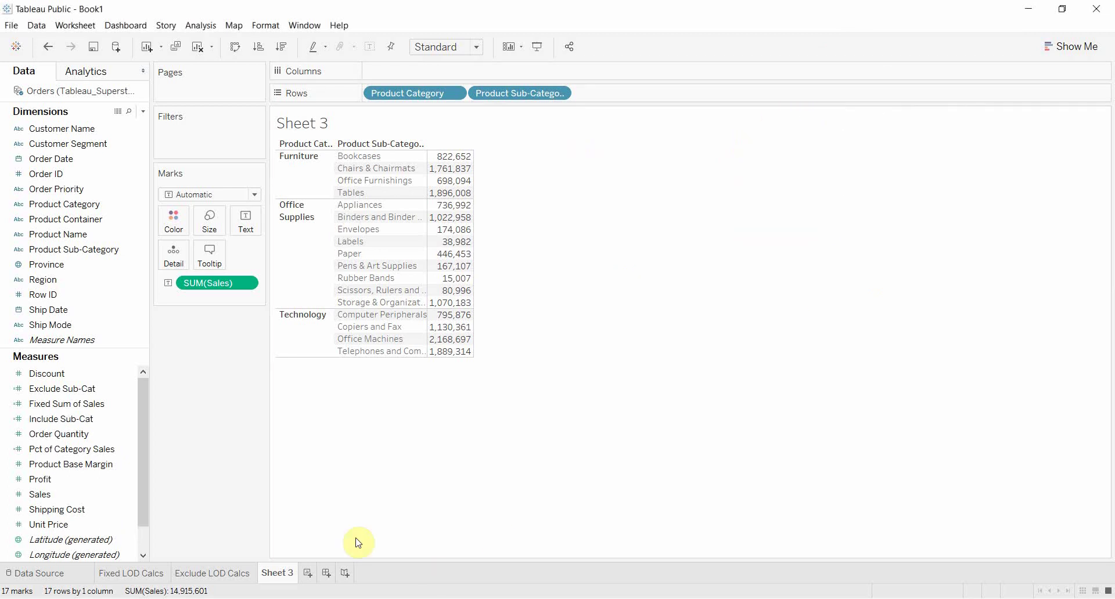
{"action": "left_click_drag", "start_coordinate": [85, 428], "coordinate": [459, 284]}
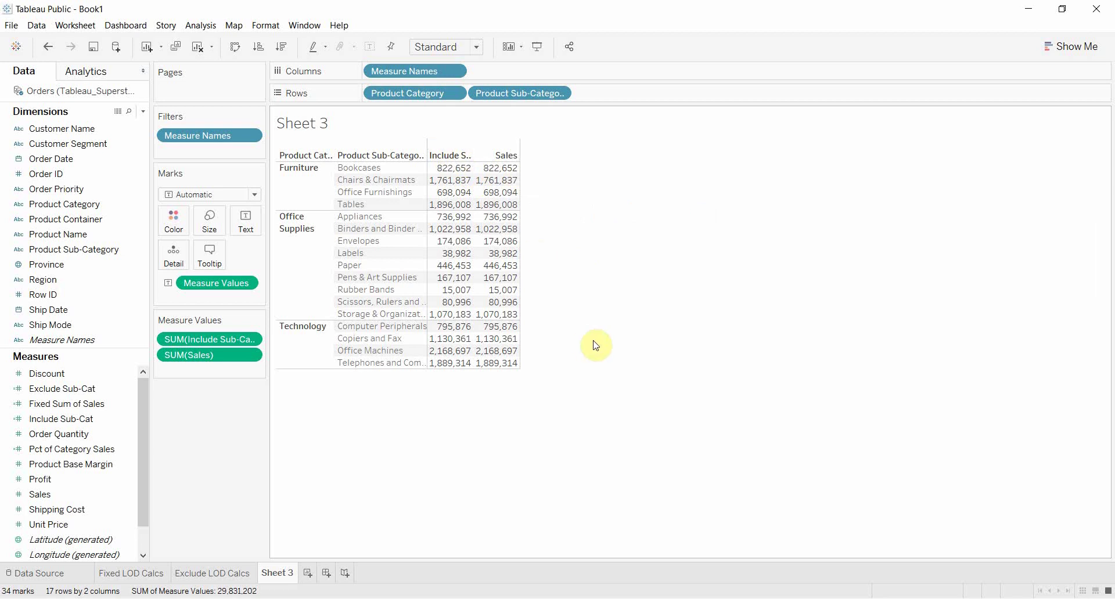
- Aggregate Include Sub-Cat as Maximum and drop Product Sub-Category from Rows
{"action": "left_click", "coordinate": [251, 342]}
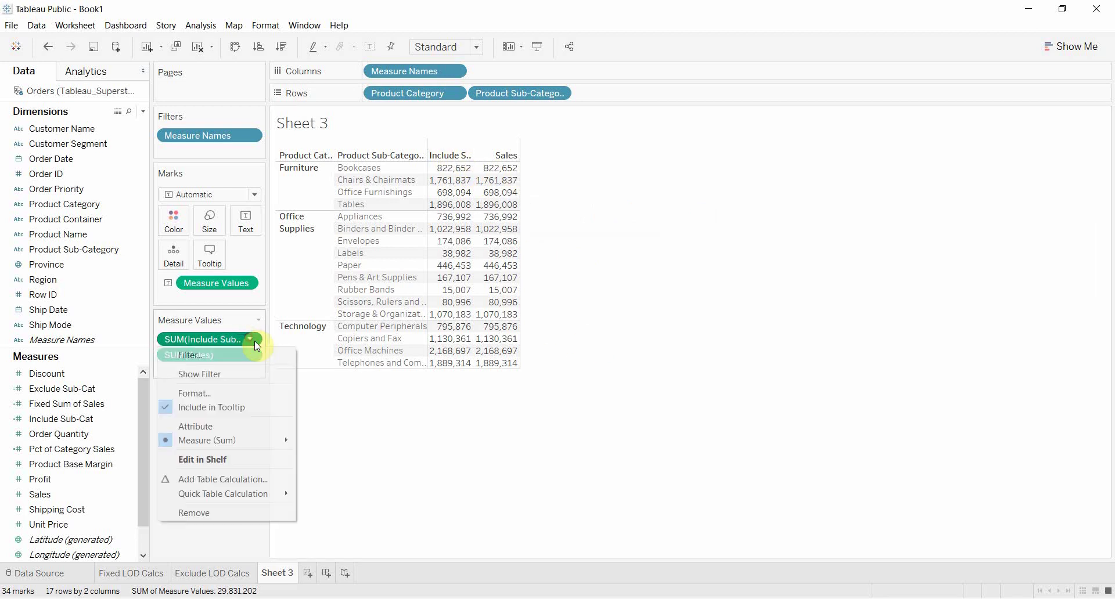
{"action": "mouse_move", "coordinate": [229, 443]}
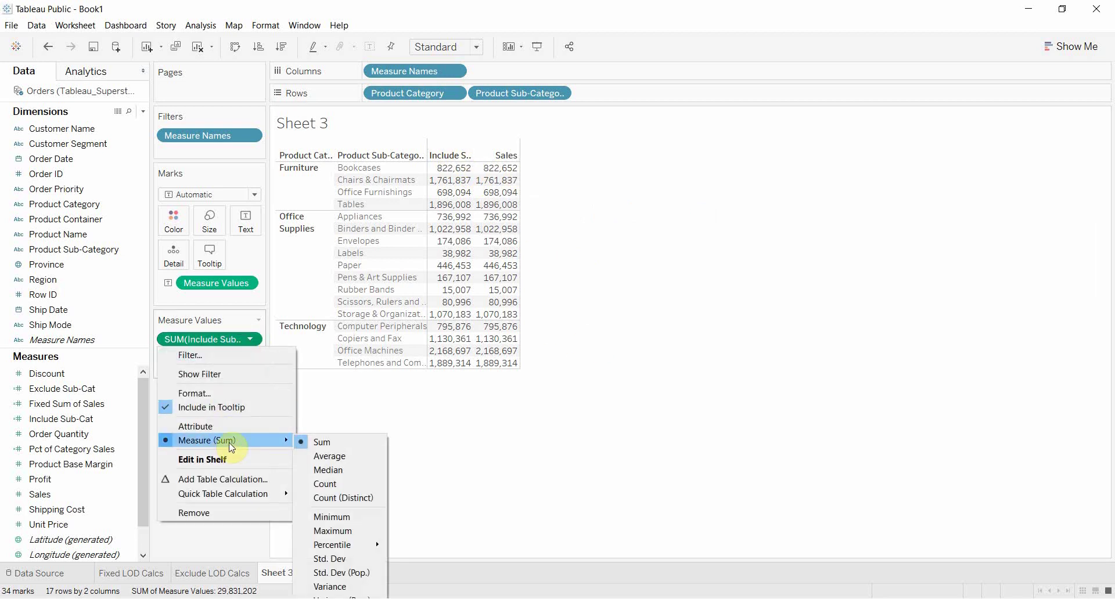
{"action": "left_click", "coordinate": [353, 531]}
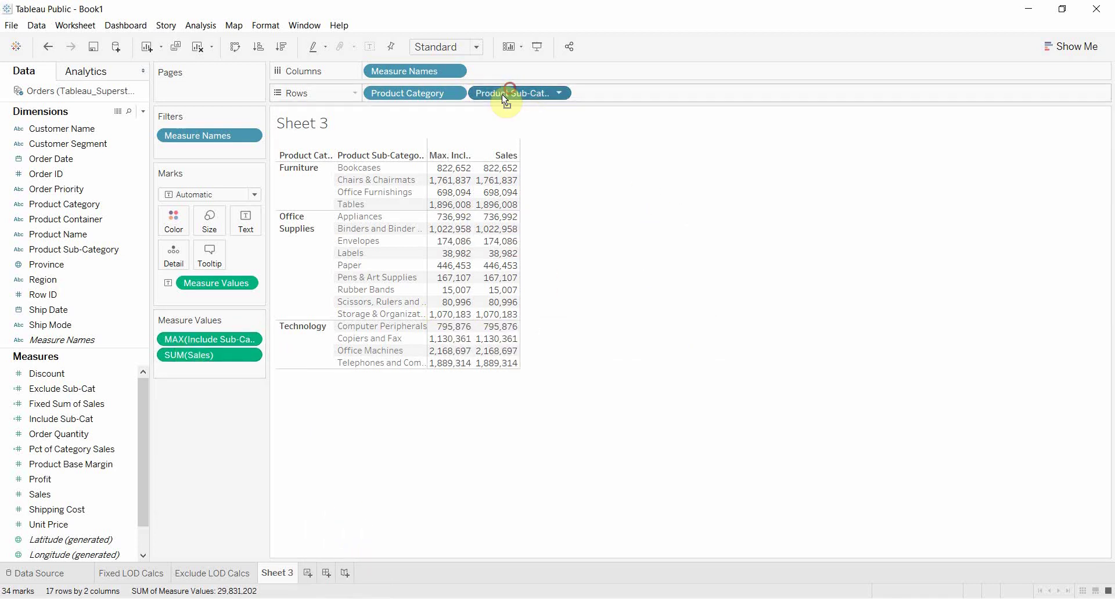
{"action": "left_click_drag", "start_coordinate": [511, 93], "coordinate": [96, 218]}
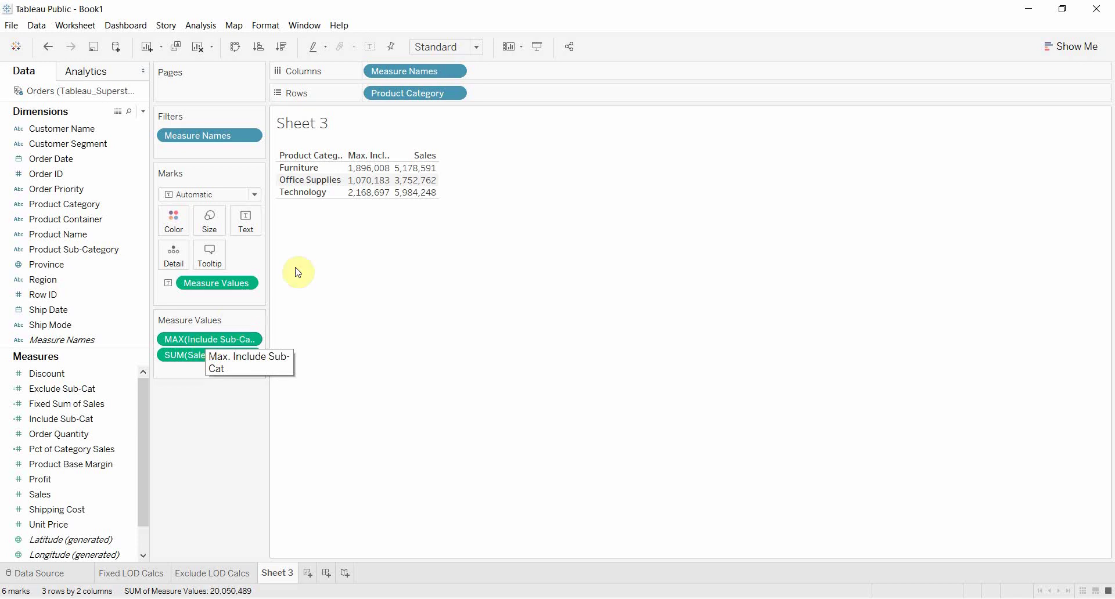
- Restore sub-category rows, inspect values, then remove Product Sub-Category to show category-level MAX values
{"action": "key", "text": "ctrl+z"}
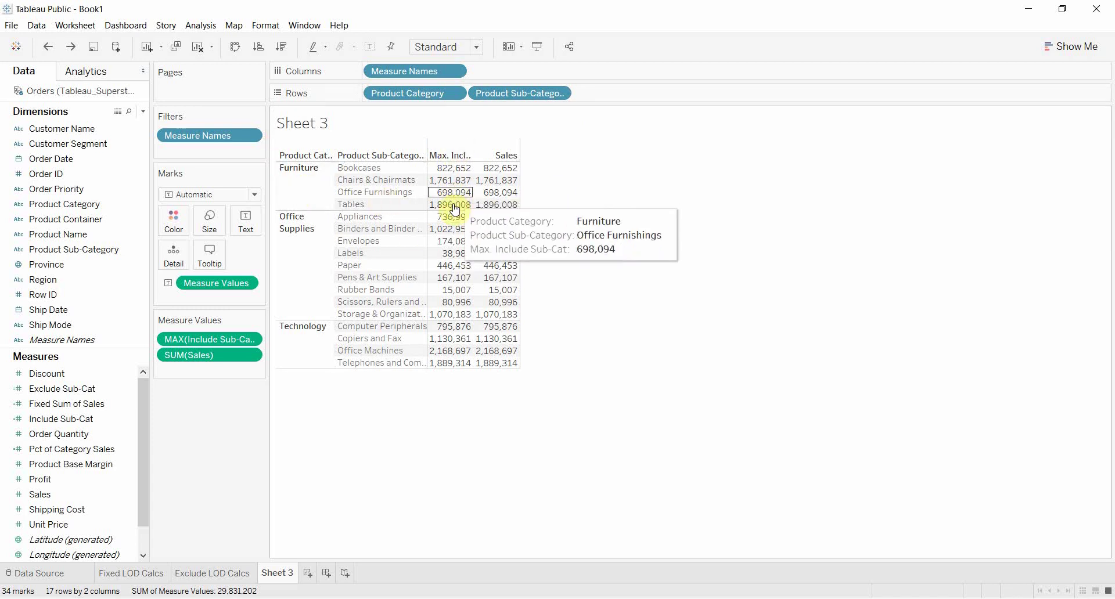
{"action": "mouse_move", "coordinate": [455, 210]}
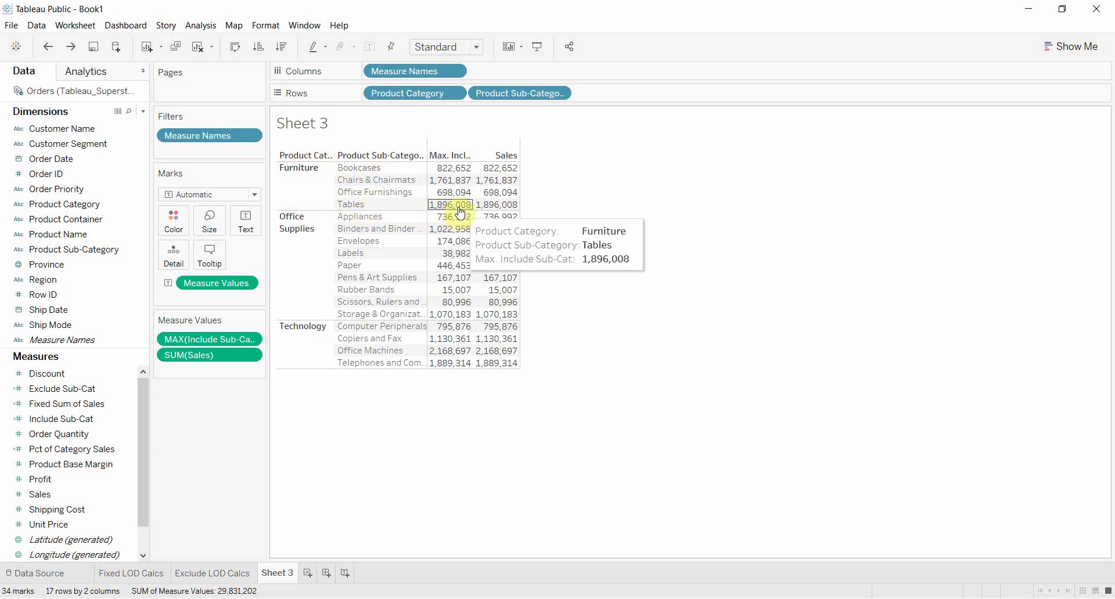
{"action": "left_click_drag", "start_coordinate": [515, 93], "coordinate": [68, 241]}
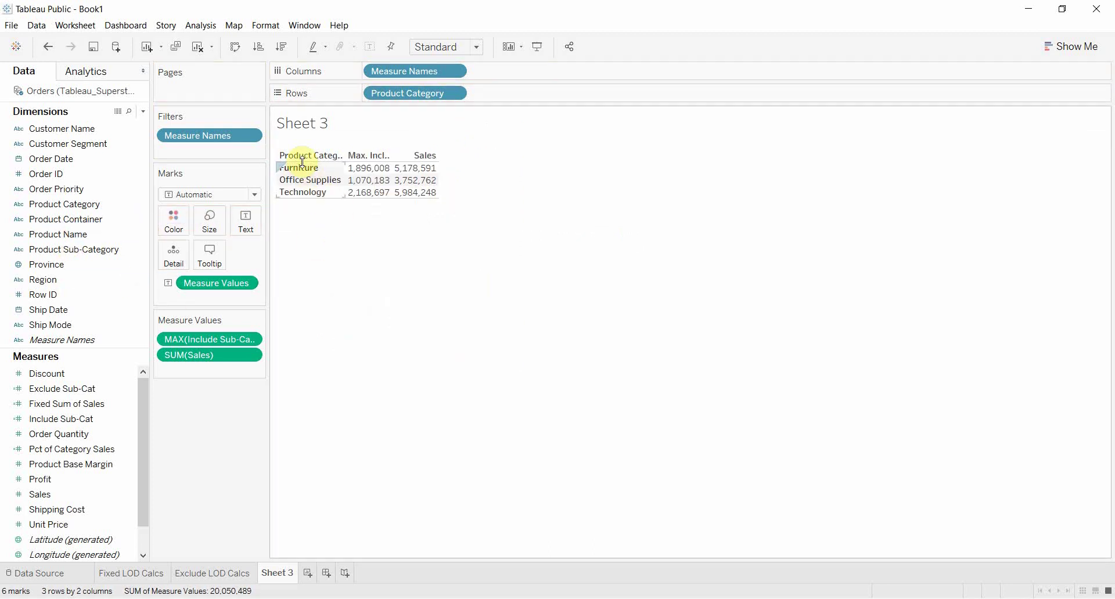
{"action": "mouse_move", "coordinate": [356, 172]}
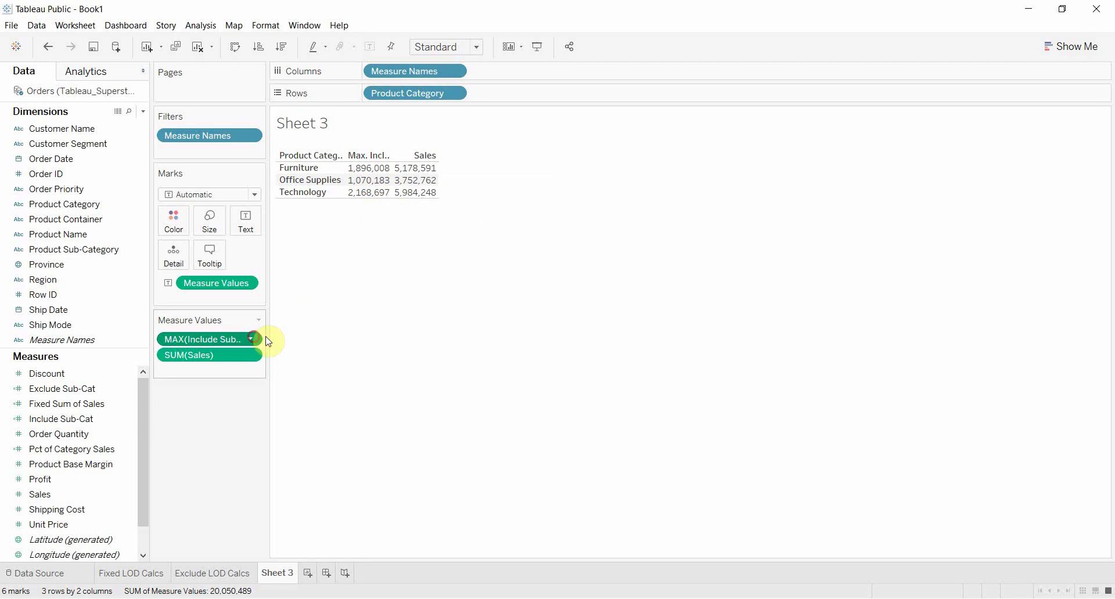
- Switch Include Sub-Cat to Minimum, briefly re-add Product Sub-Category to compare, then remove it
{"action": "left_click", "coordinate": [231, 375]}
{"action": "left_click", "coordinate": [251, 340]}
{"action": "left_click", "coordinate": [250, 338]}
{"action": "left_click", "coordinate": [250, 338]}
{"action": "mouse_move", "coordinate": [245, 438]}
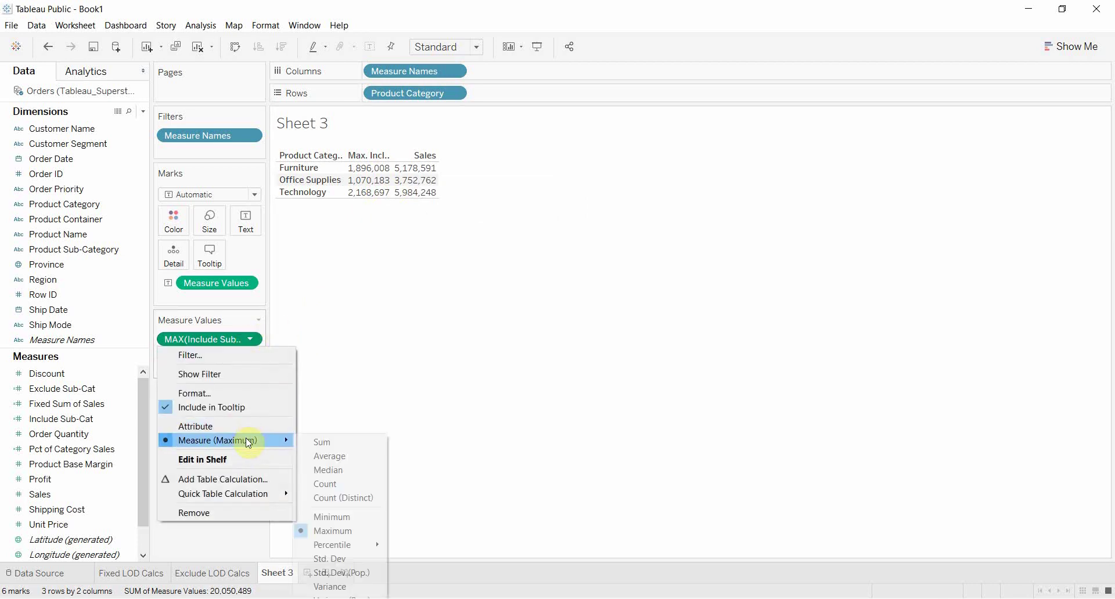
{"action": "left_click", "coordinate": [342, 519]}
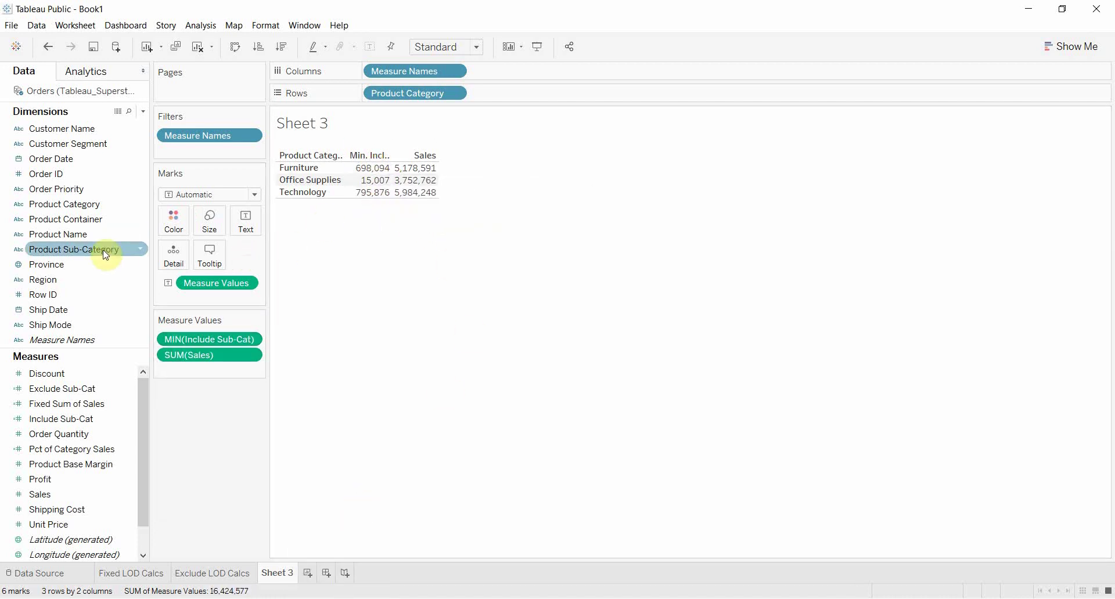
{"action": "left_click_drag", "start_coordinate": [99, 249], "coordinate": [557, 98]}
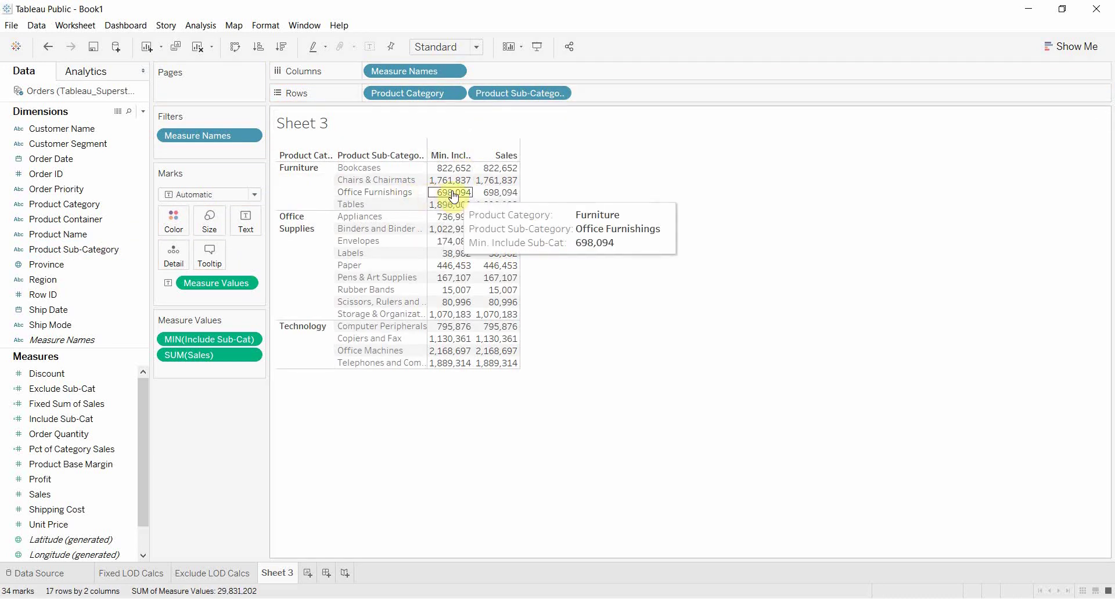
{"action": "left_click_drag", "start_coordinate": [514, 89], "coordinate": [69, 217]}
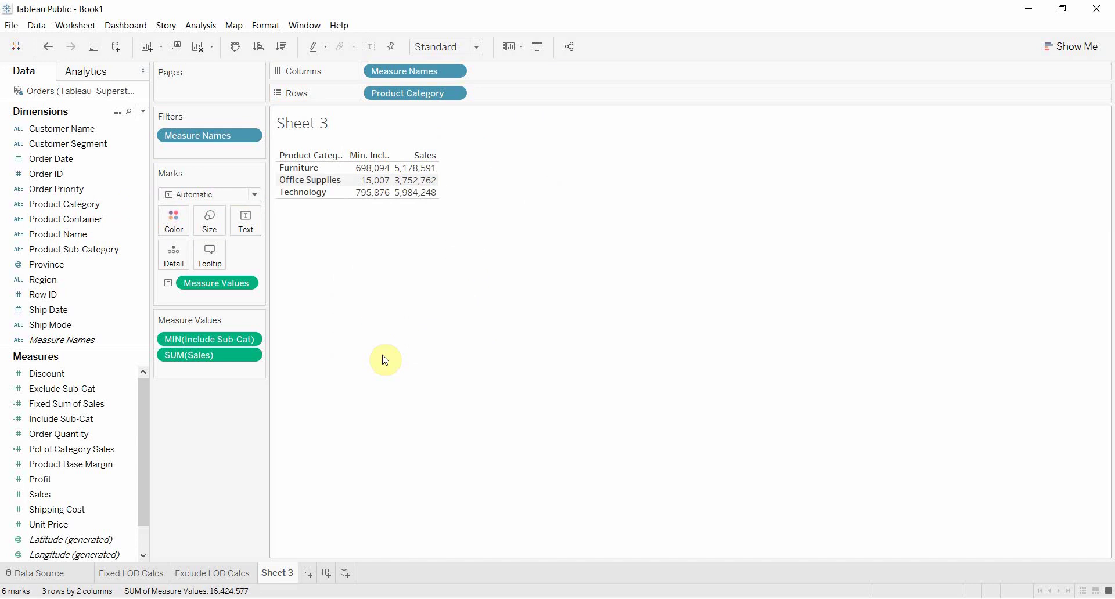
- Change Include Sub-Cat's aggregation from Minimum to Average
{"action": "left_click", "coordinate": [256, 340]}
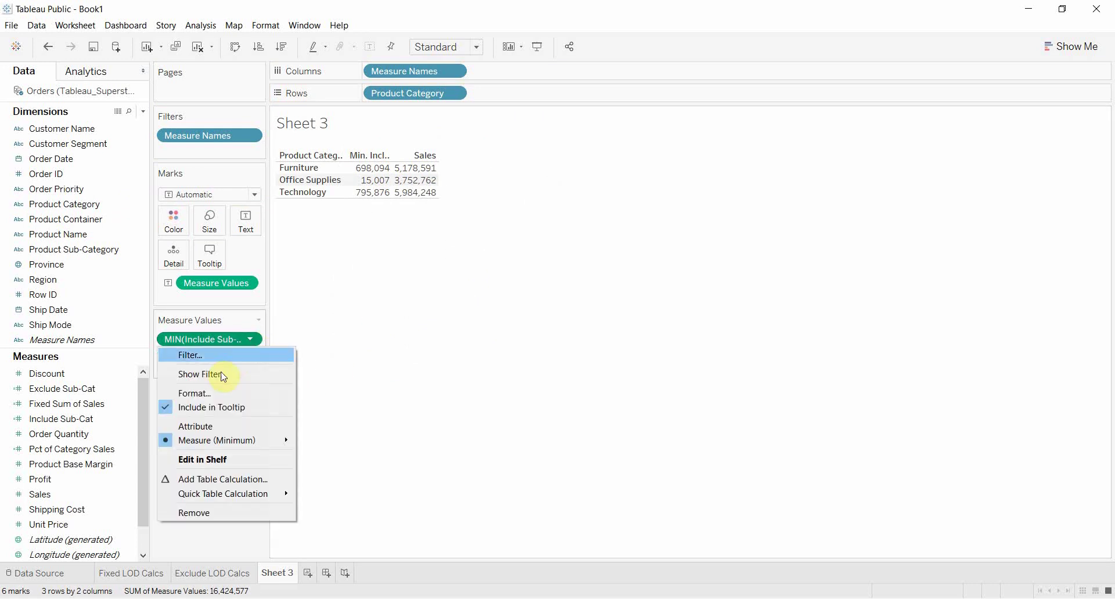
{"action": "mouse_move", "coordinate": [234, 442]}
{"action": "left_click", "coordinate": [329, 457]}
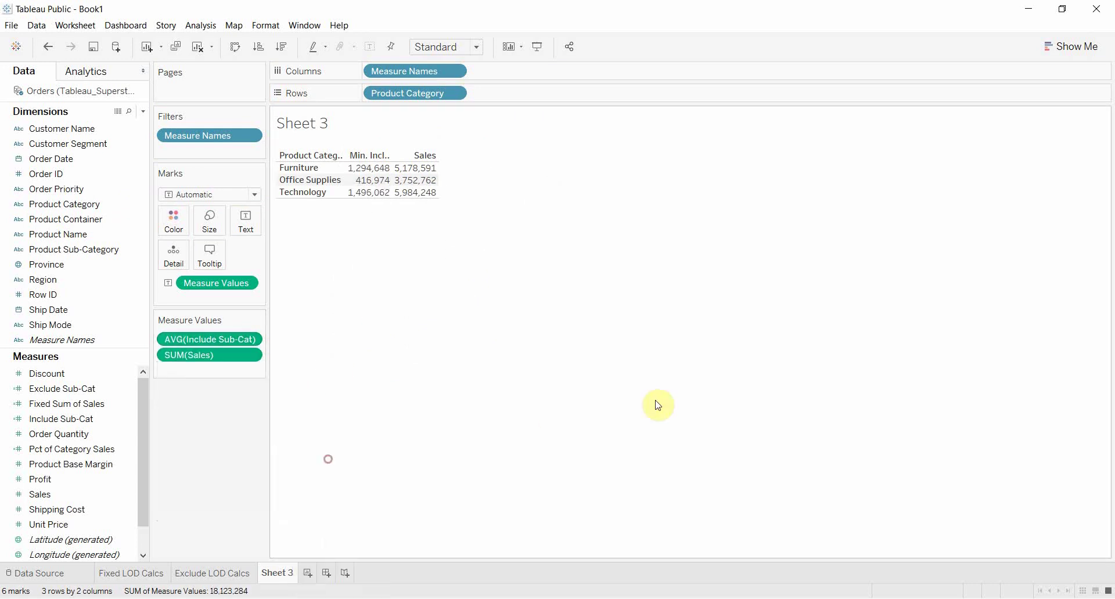